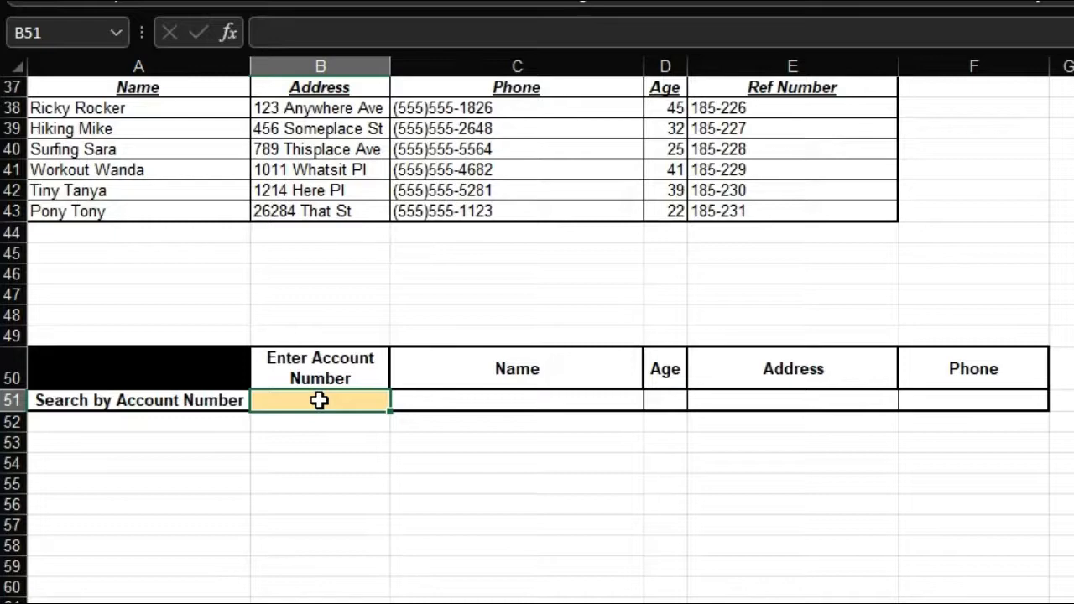
# - Begin an XLOOKUP formula in C51 with lookup value B51, lookup array E38:E43 and return array A38:A43
pyautogui.click(478, 398)
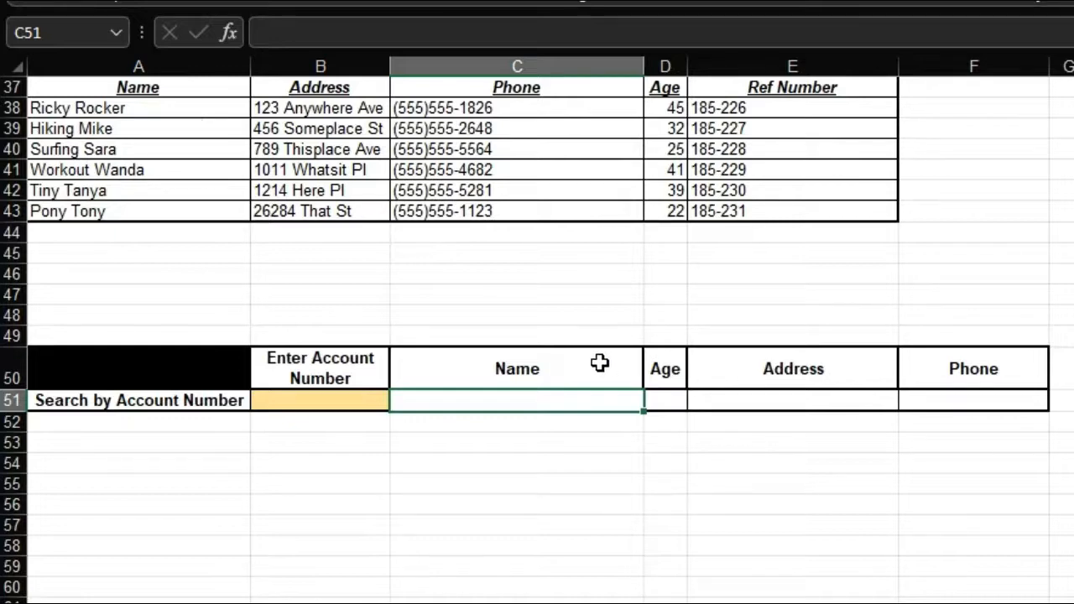
pyautogui.write('=XLOO')
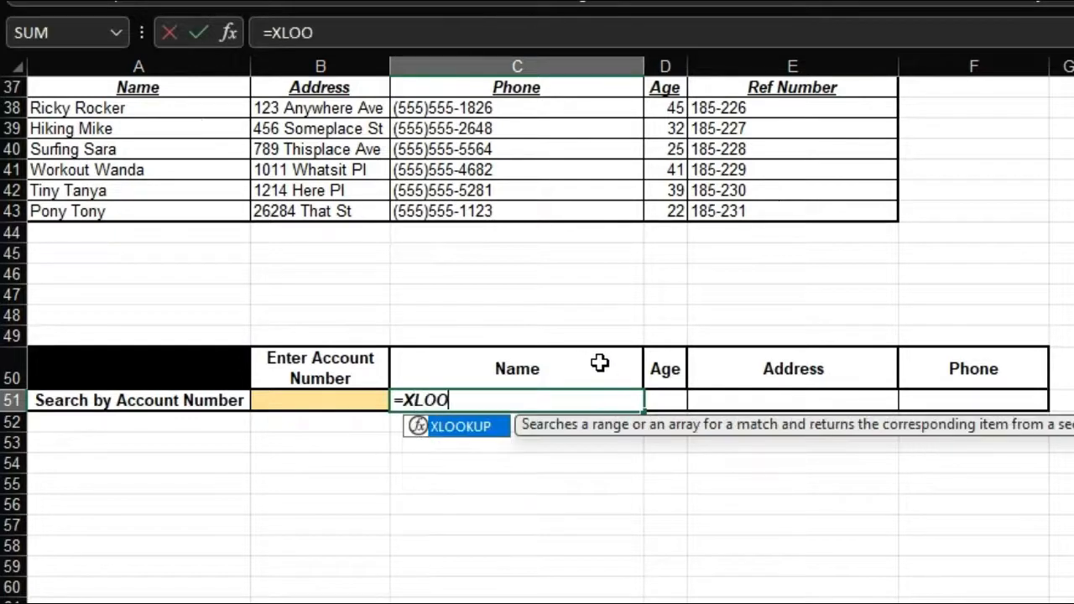
pyautogui.write('KUP(')
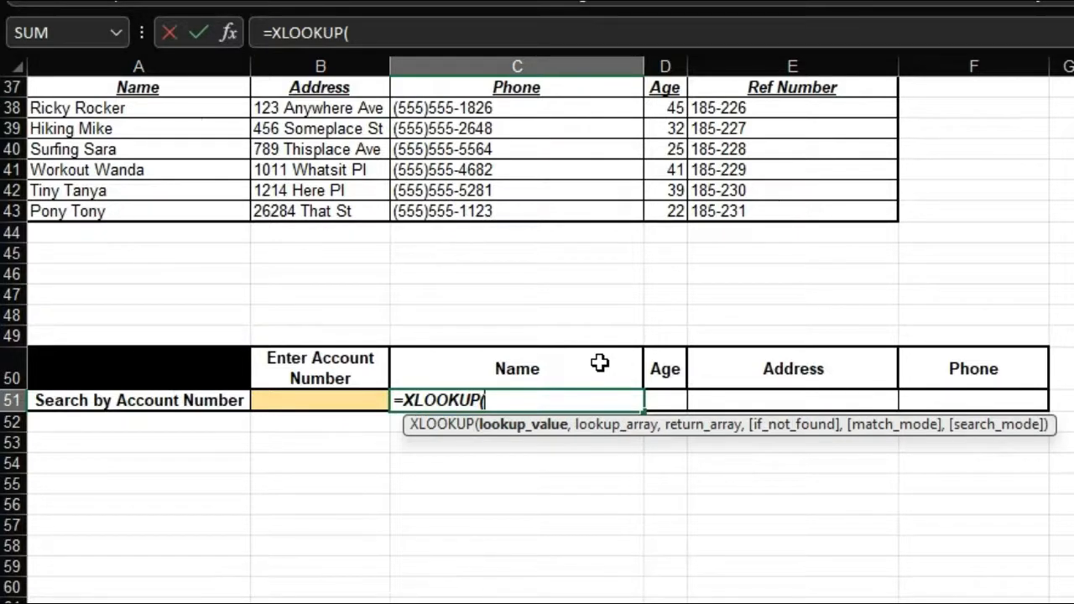
pyautogui.click(369, 401)
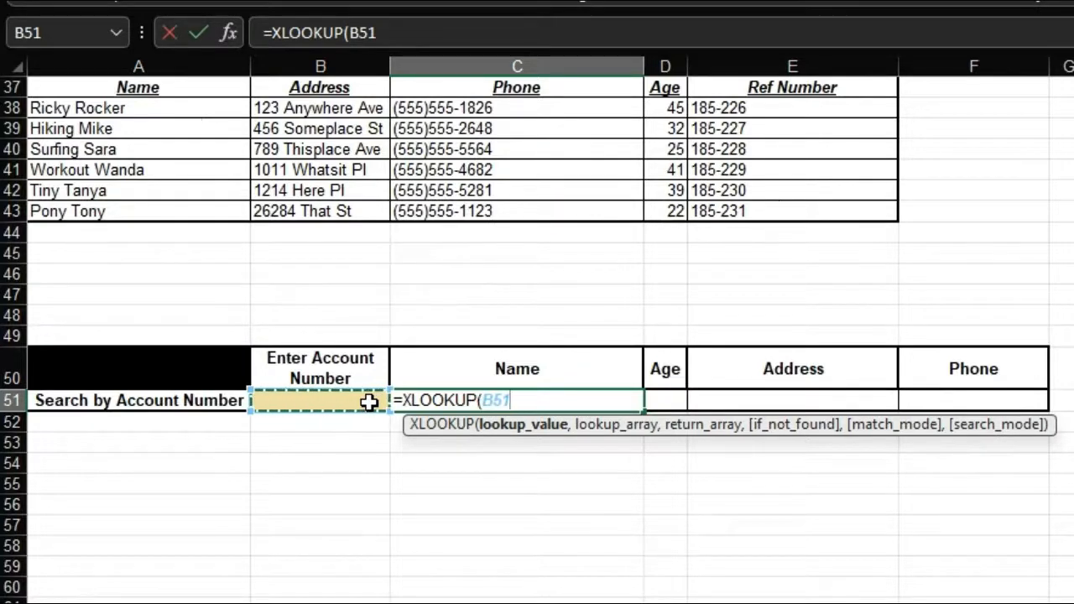
pyautogui.write(',')
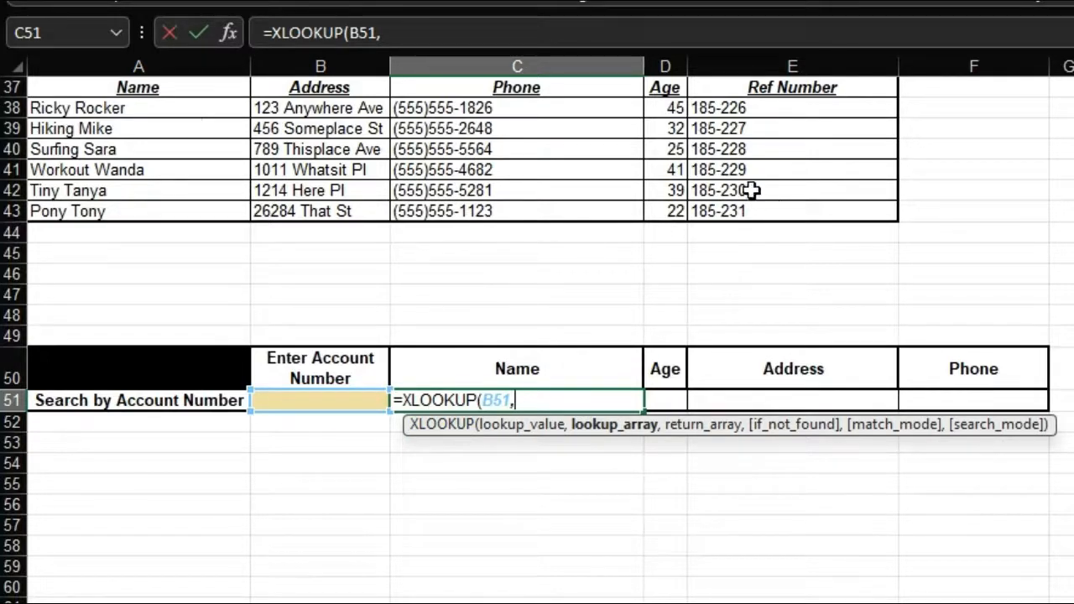
pyautogui.moveTo(728, 116)
pyautogui.mouseDown()
pyautogui.moveTo(727, 104)
pyautogui.moveTo(750, 168)
pyautogui.moveTo(748, 228)
pyautogui.mouseUp()
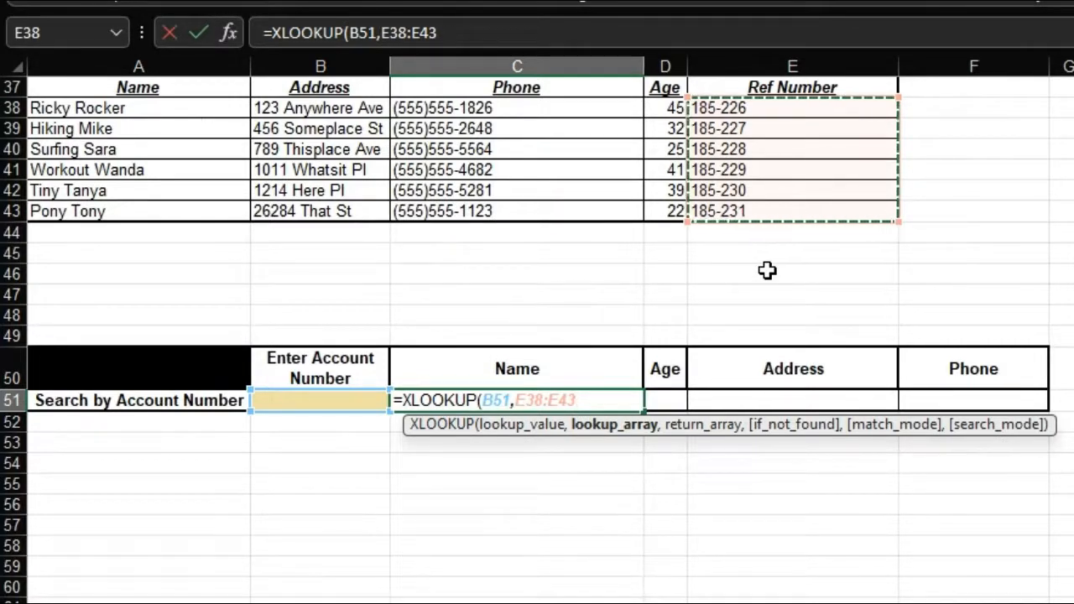
pyautogui.write(',')
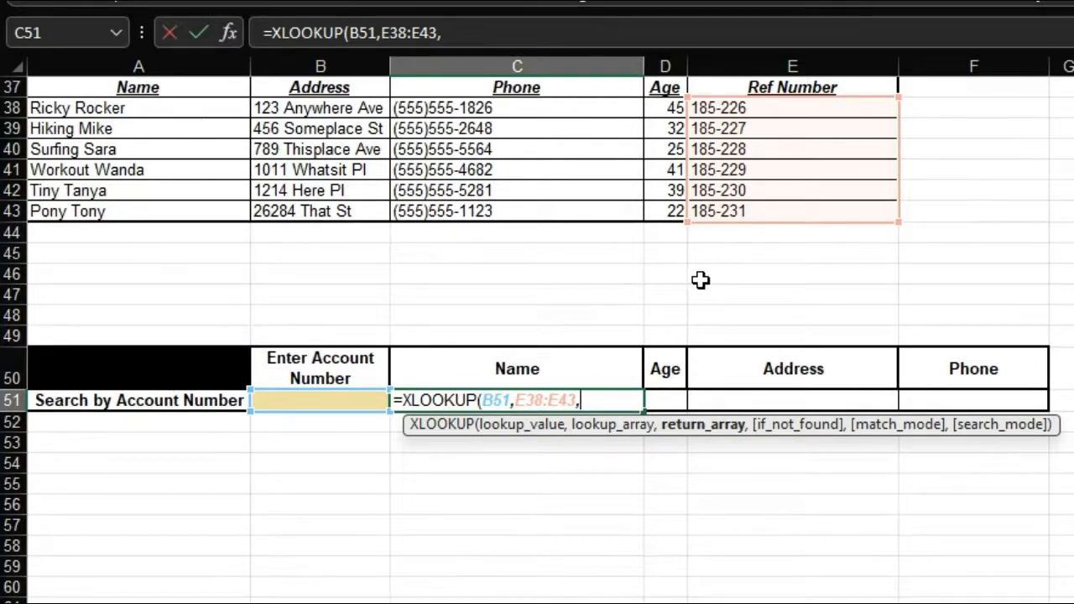
pyautogui.click(167, 114)
pyautogui.moveTo(167, 115); pyautogui.dragTo(177, 209)
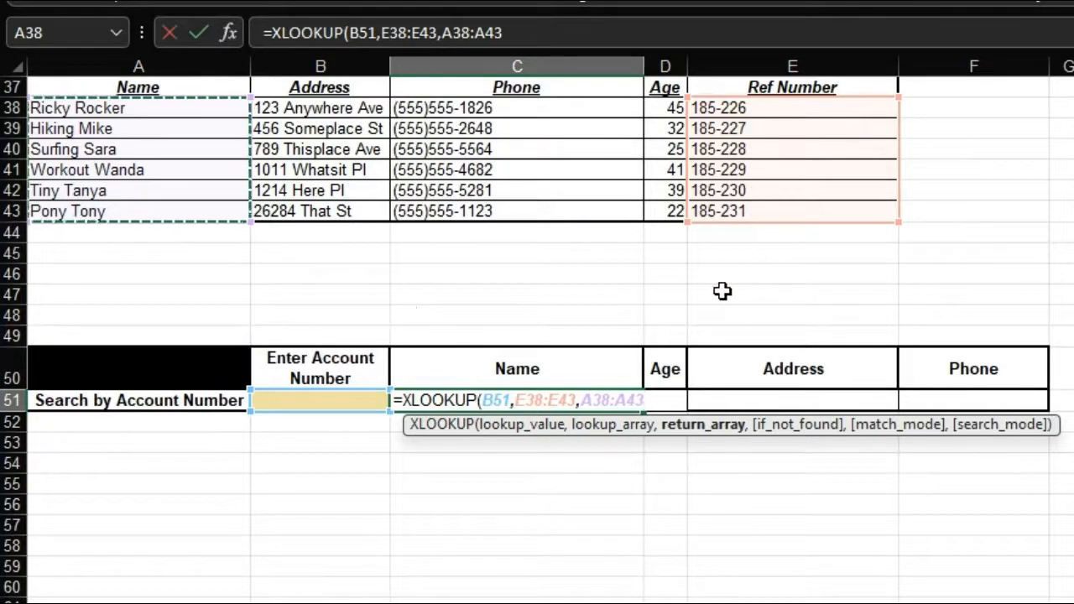
# - Complete the C51 XLOOKUP with "NotFound" as the if-not-found text, match mode 0 (exact match) and search mode 1 (first-to-last)
pyautogui.write(',')
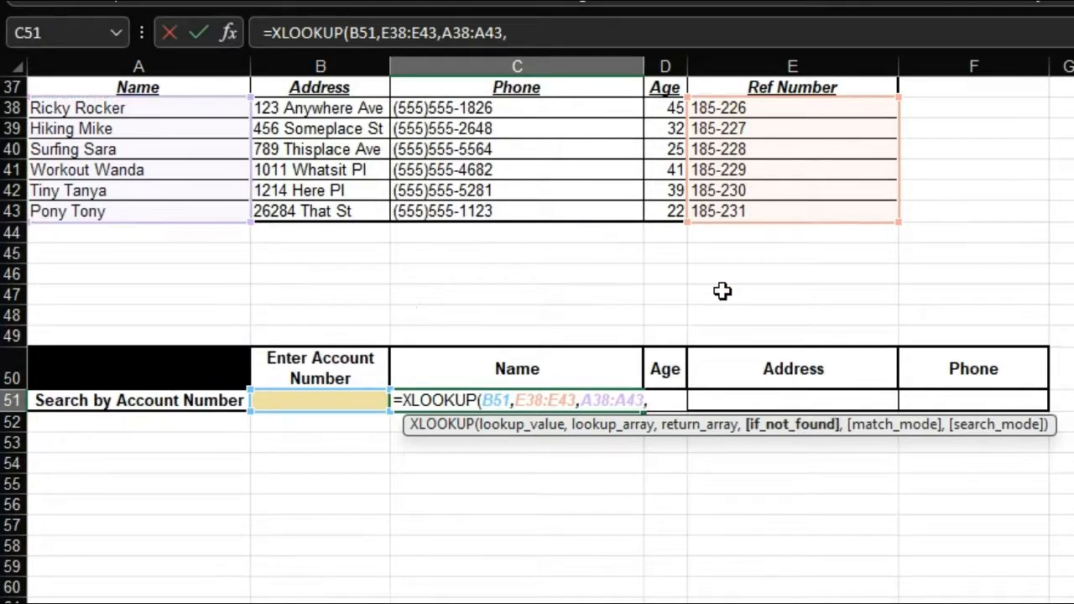
pyautogui.write('"NotFoun')
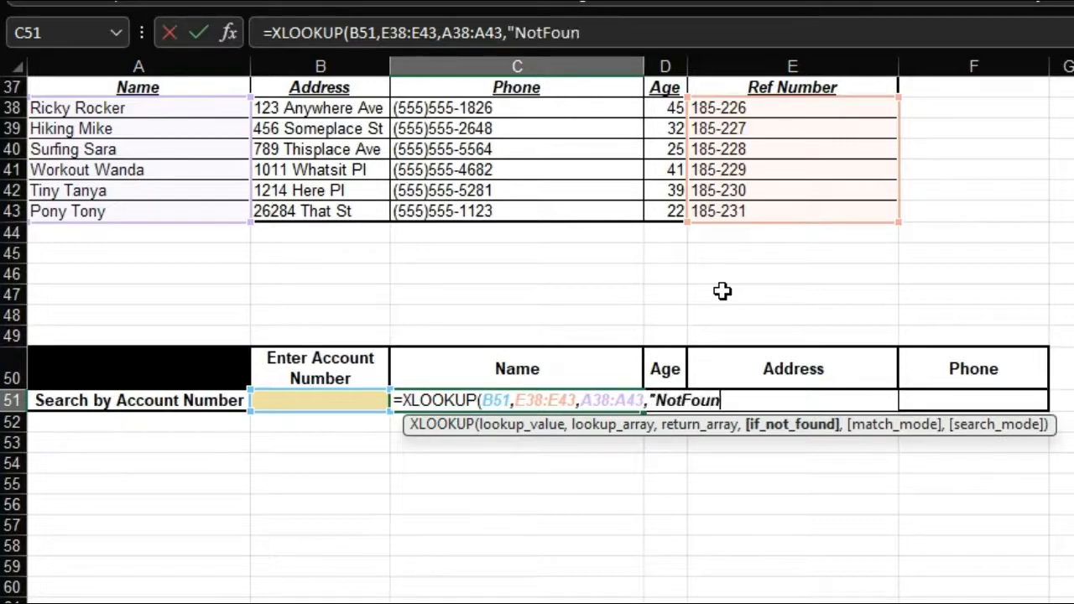
pyautogui.write('d",')
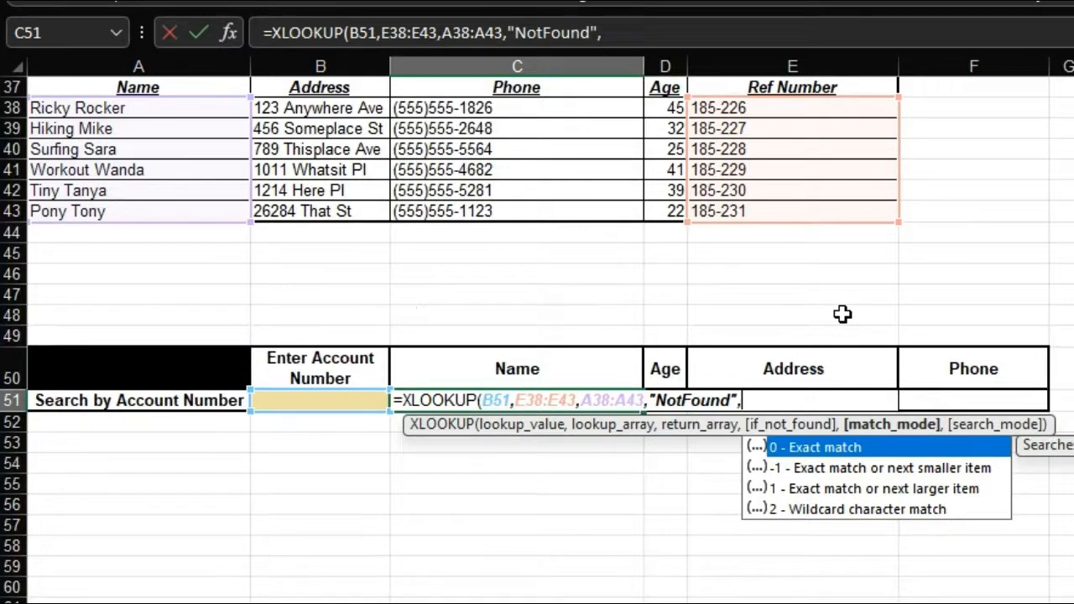
pyautogui.doubleClick(848, 447)
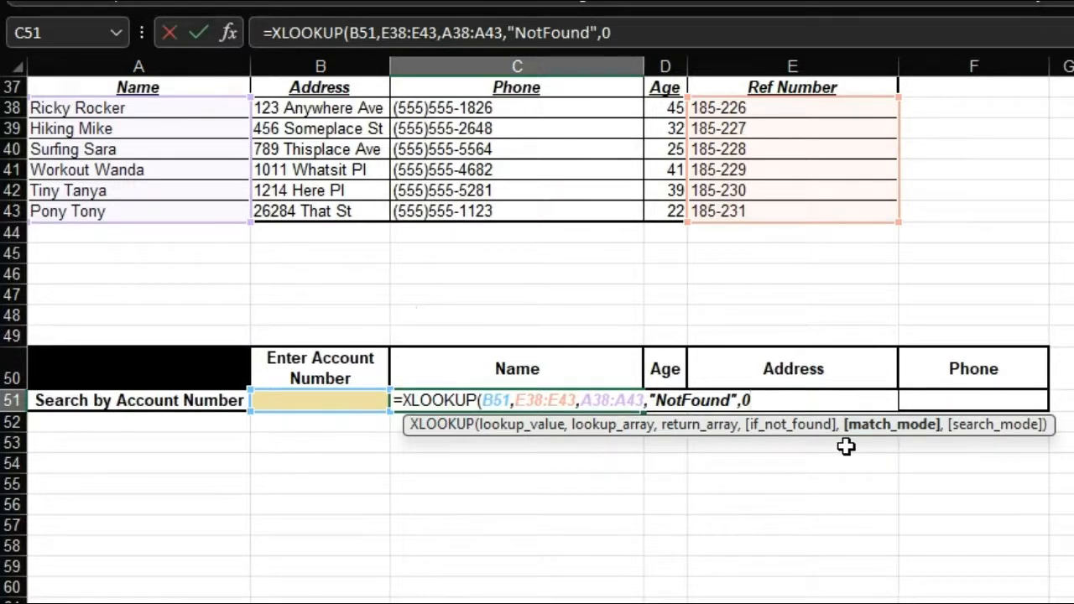
pyautogui.write(',')
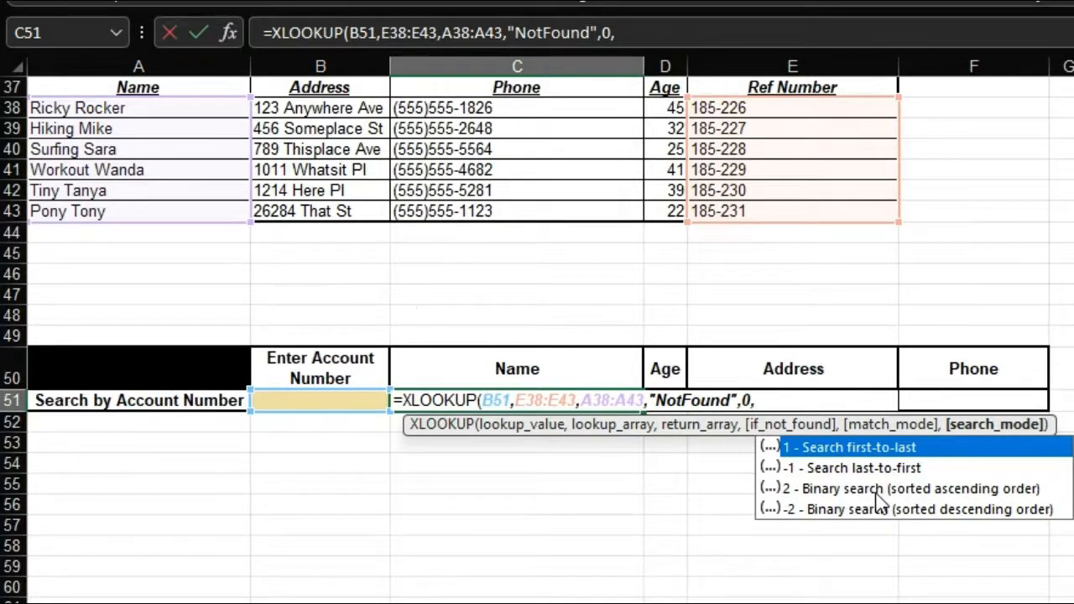
pyautogui.doubleClick(842, 454)
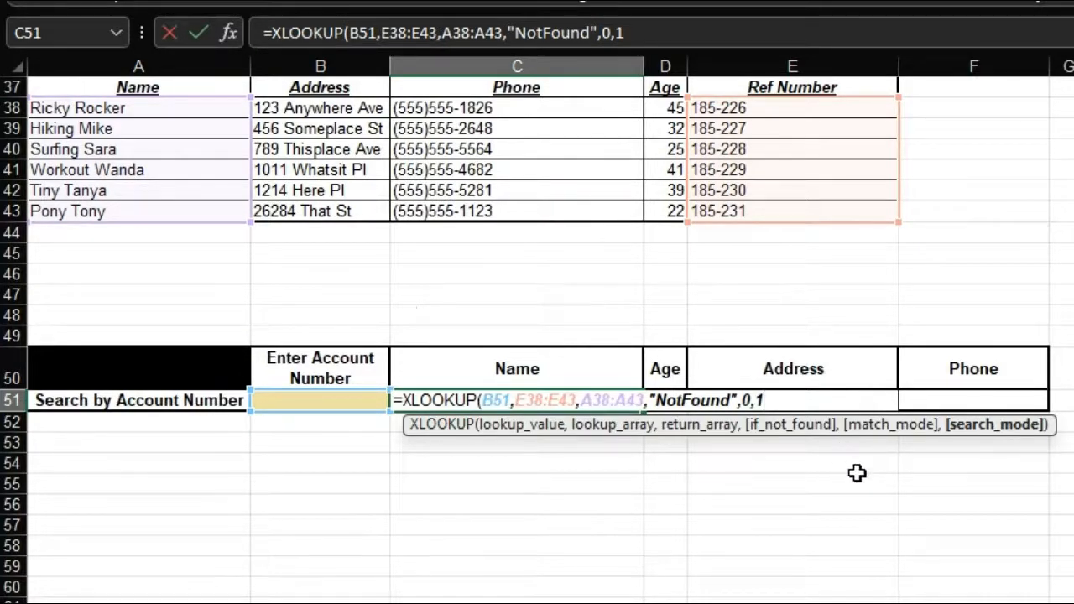
pyautogui.write(')')
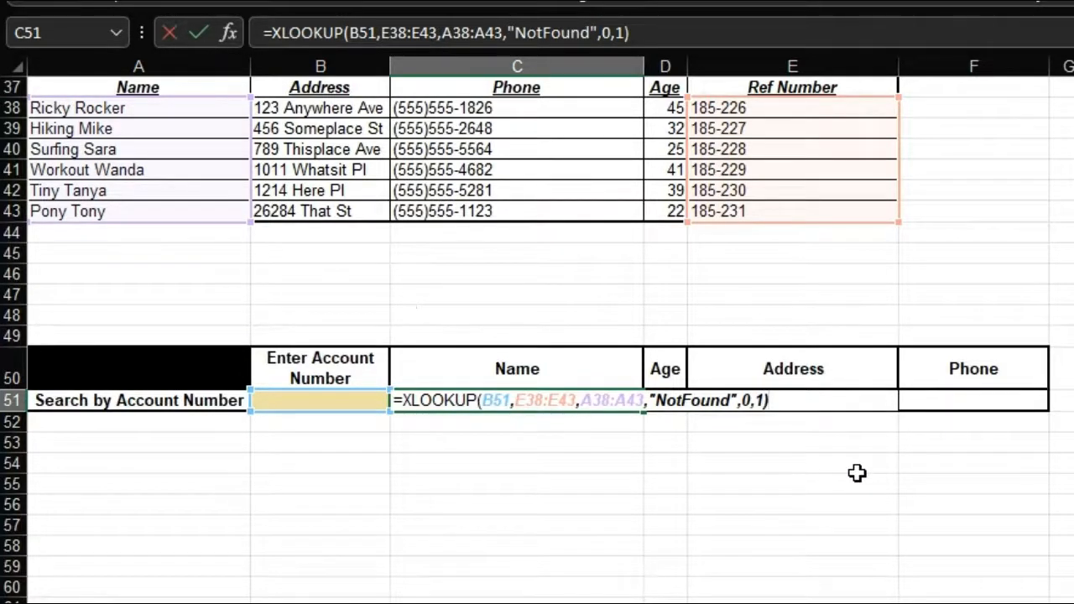
pyautogui.press('Return')
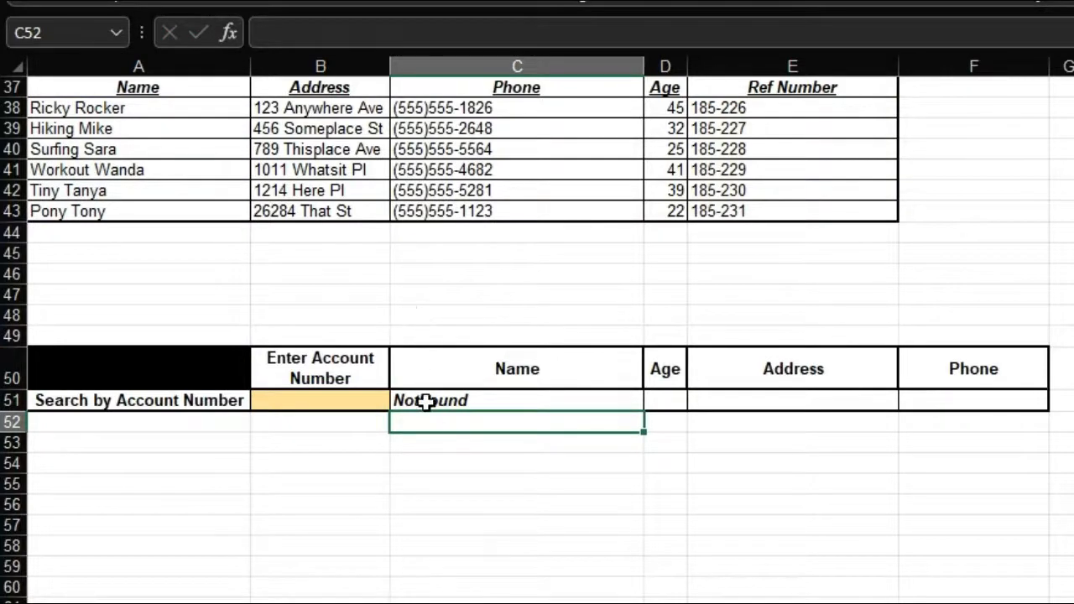
# - Enter the account number from row 41 in B51 and check the returned name against that row of the source table
pyautogui.click(358, 400)
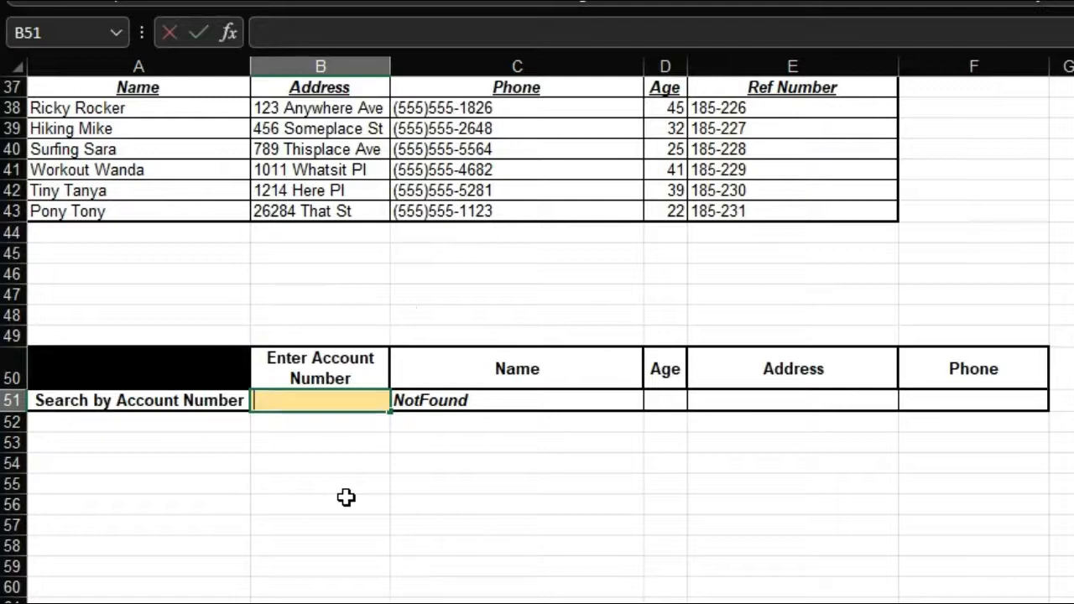
pyautogui.write('185-229')
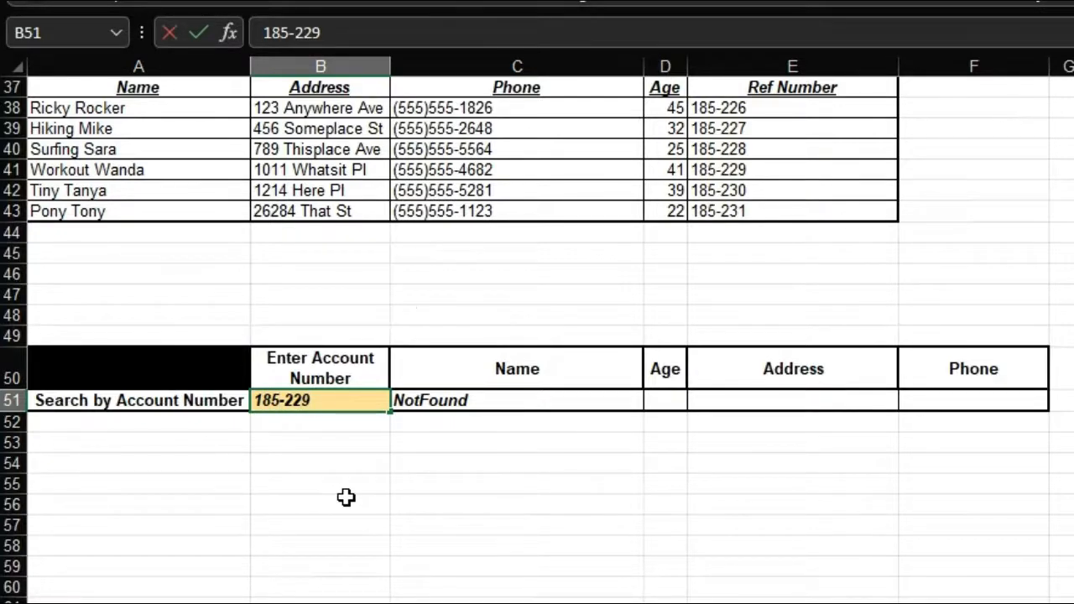
pyautogui.press('Return')
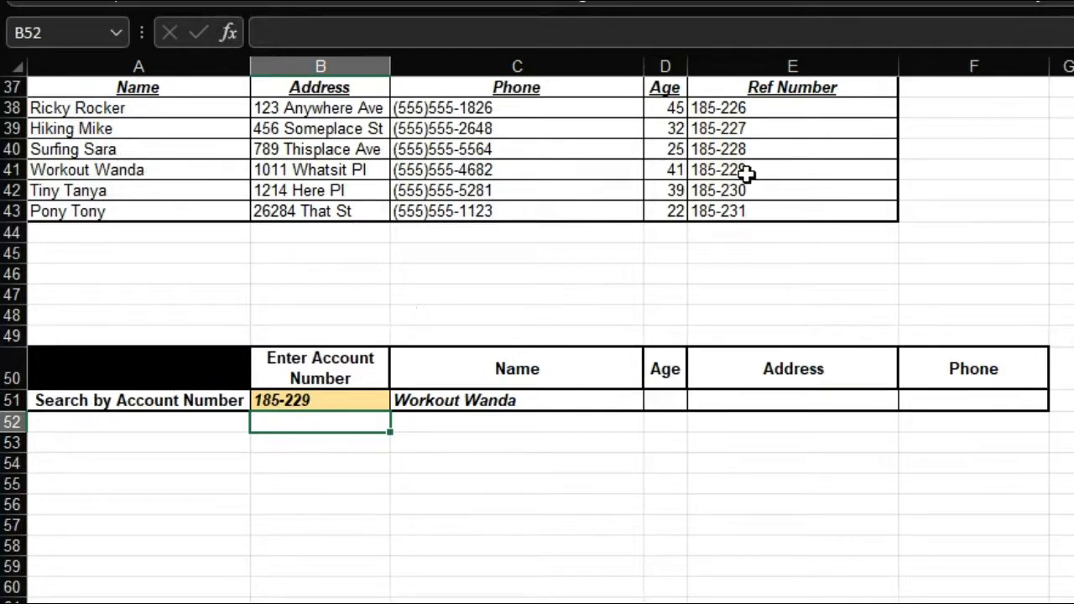
pyautogui.click(761, 169)
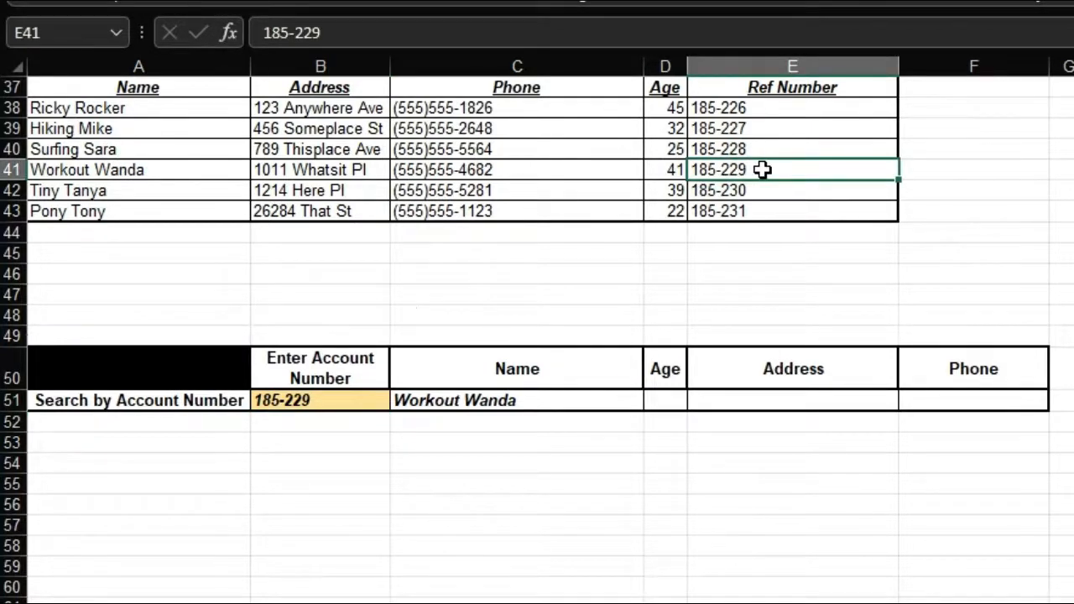
pyautogui.click(152, 170)
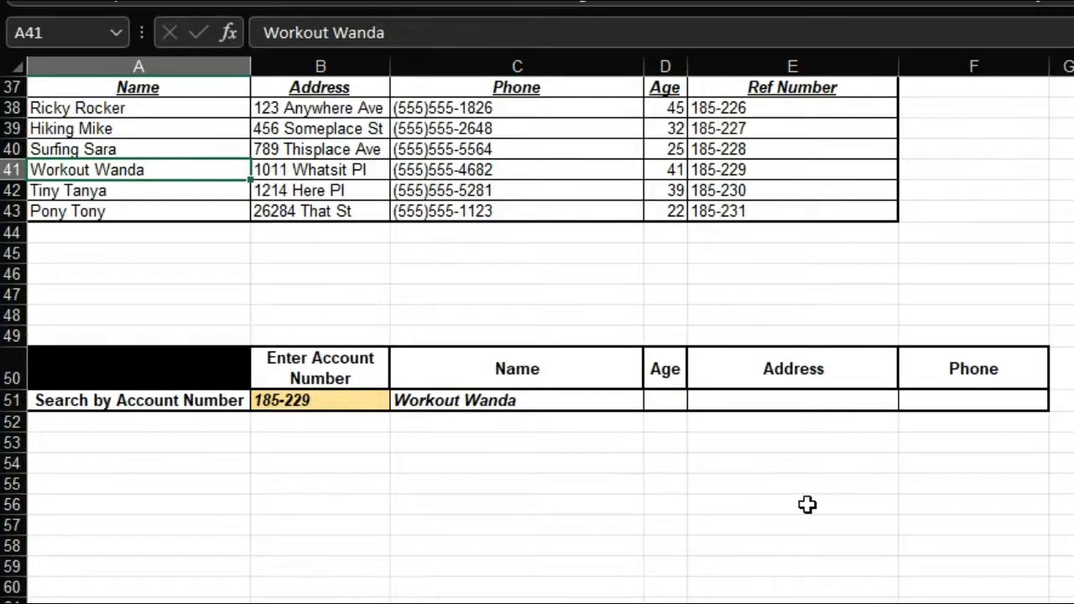
# - In the Search by Name row of the upper search table, enter the full name of the first person listed in B10
pyautogui.scroll(12, 807, 504)
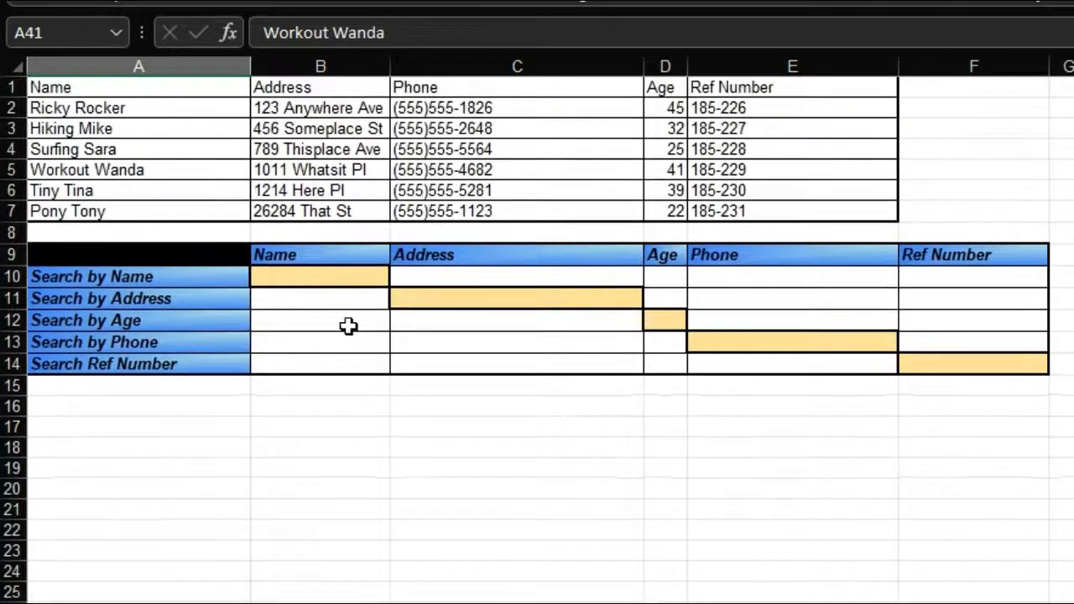
pyautogui.click(334, 271)
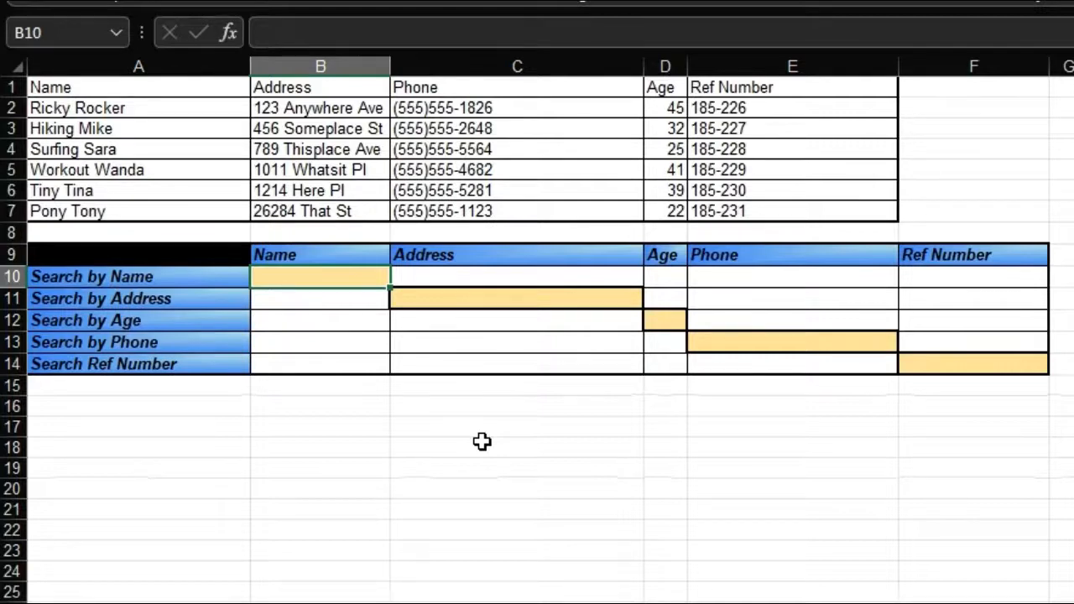
pyautogui.write('Ricky ')
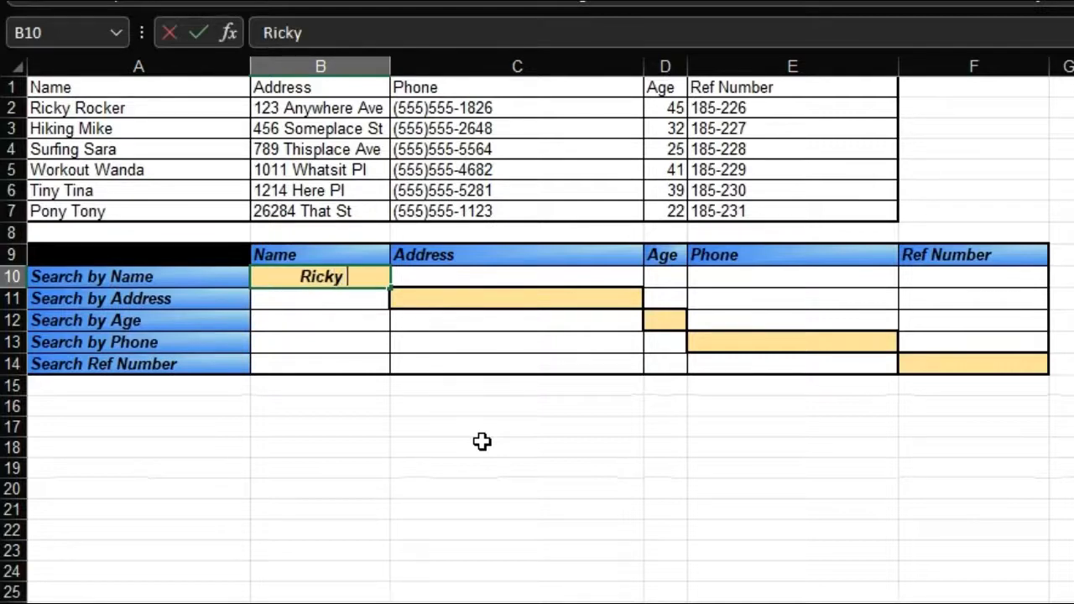
pyautogui.write('Rocker')
pyautogui.press('Return')
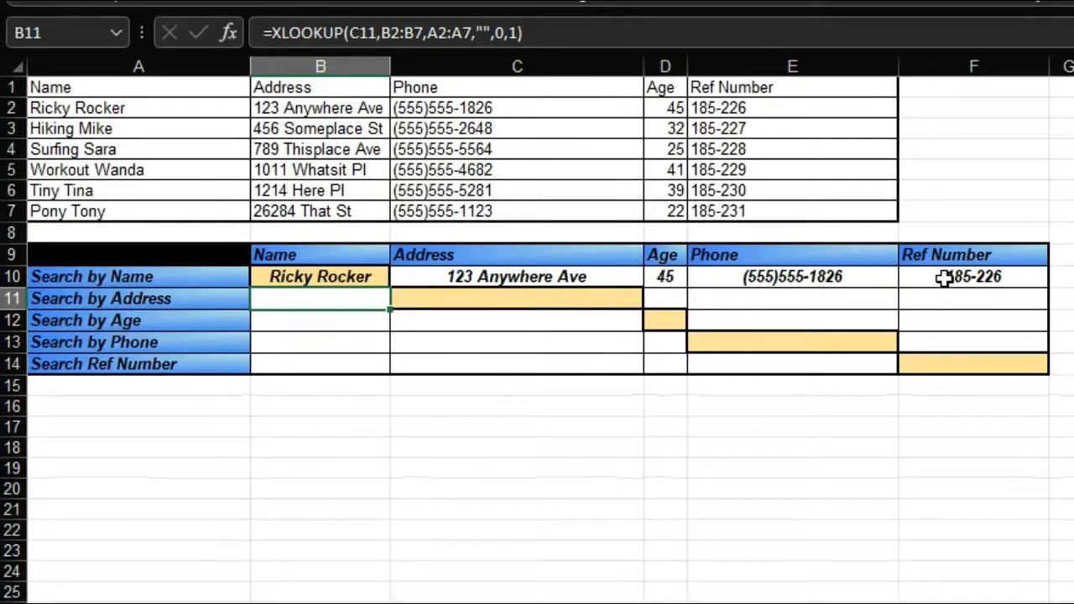
# - In the Search by Address row, enter the street address of the third person listed in C11
pyautogui.click(512, 299)
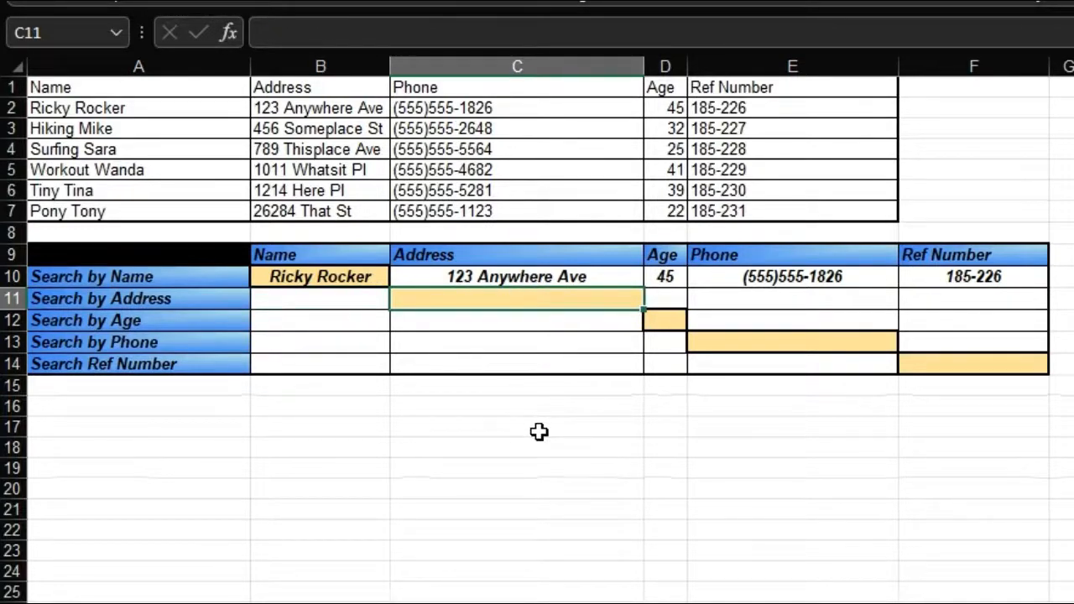
pyautogui.write('789')
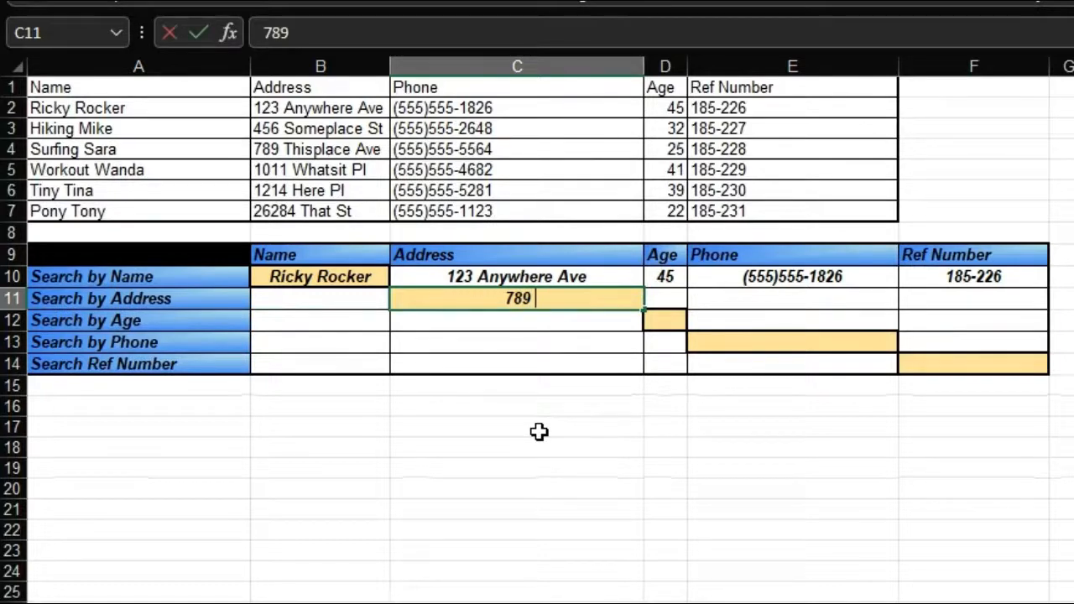
pyautogui.write(' This')
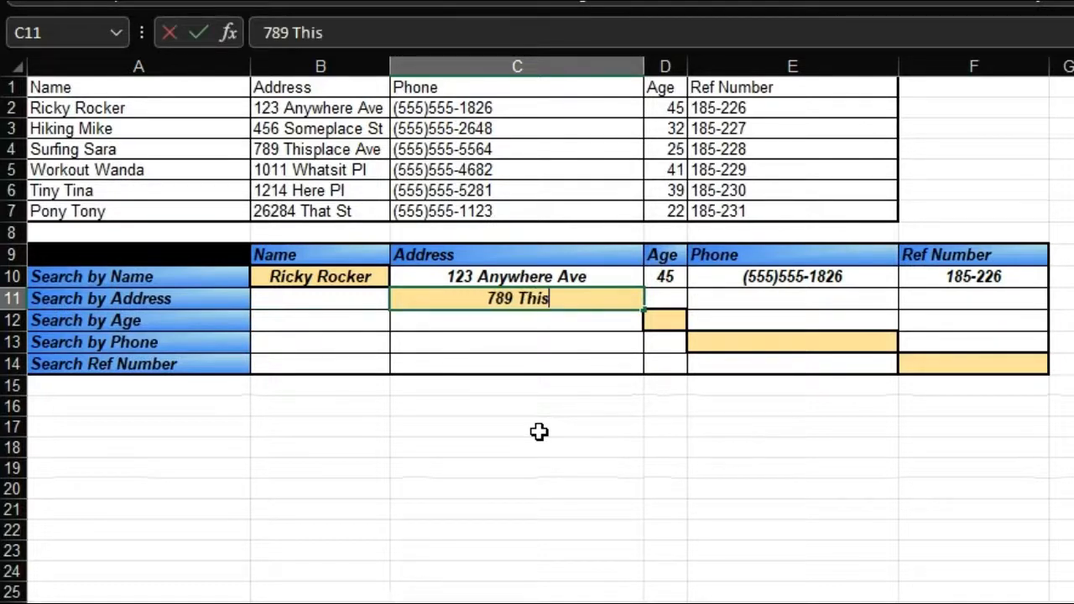
pyautogui.write('place')
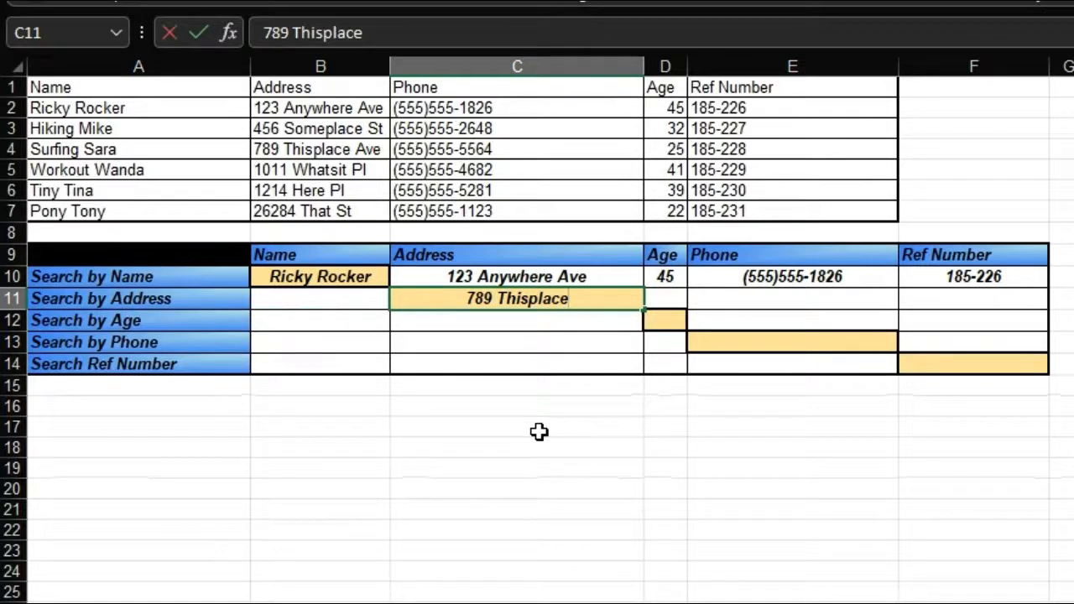
pyautogui.write(' Ave')
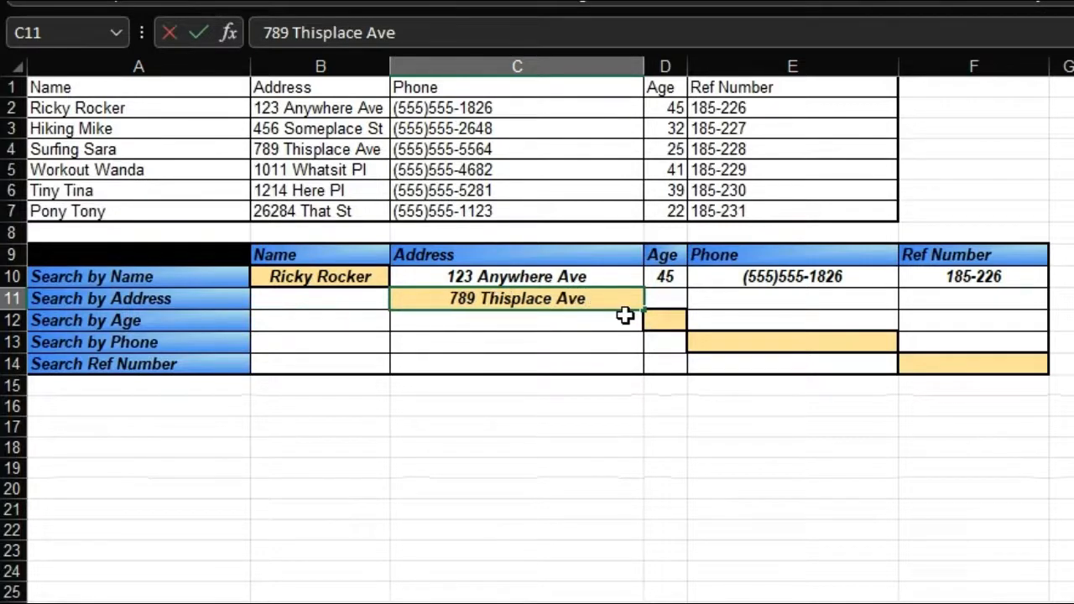
pyautogui.press('Return')
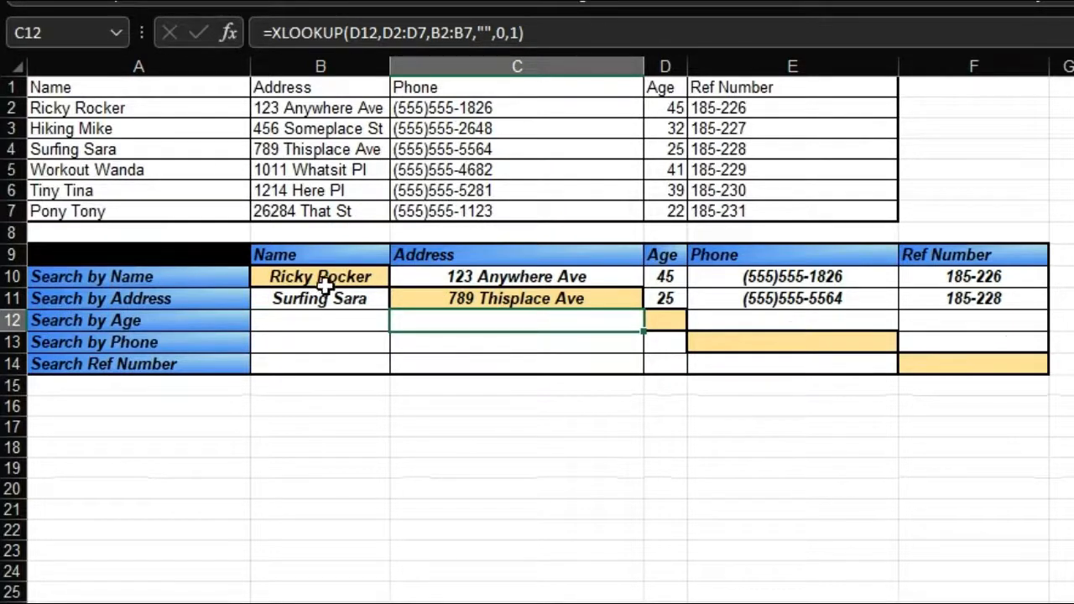
# - In the Search by Age row, enter 41 in D12
pyautogui.click(663, 323)
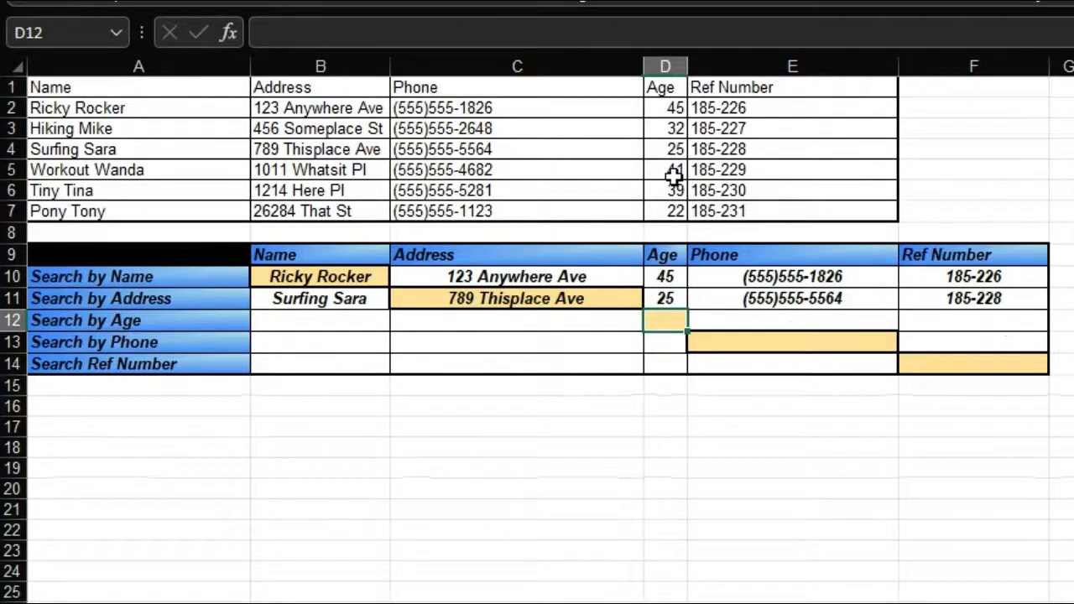
pyautogui.write('41')
pyautogui.press('Return')
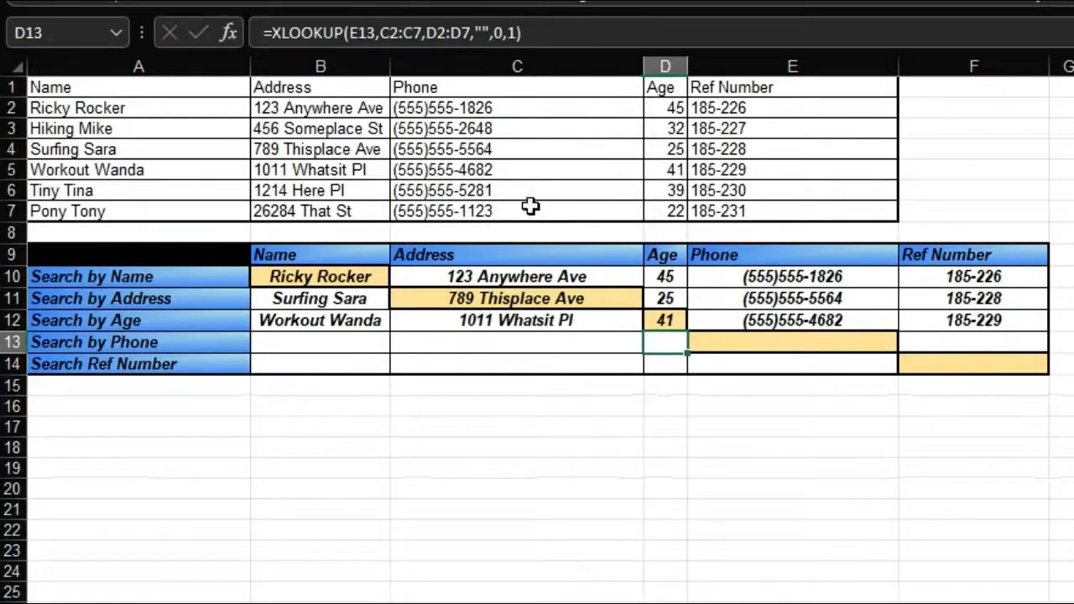
# - In the Search by Phone row, enter the phone number of the fifth person listed in E13
pyautogui.click(751, 344)
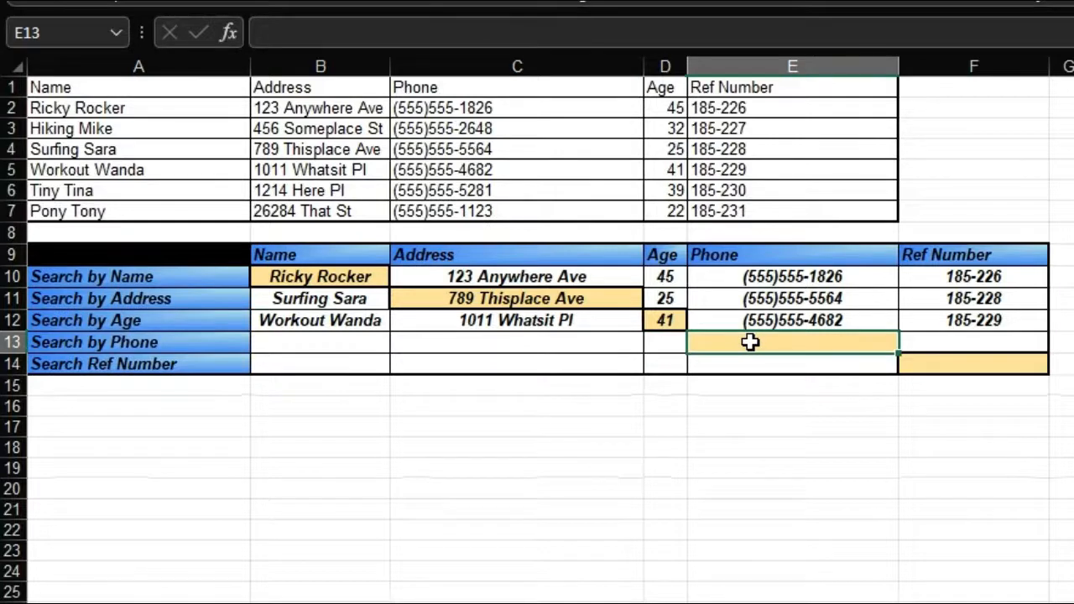
pyautogui.write('(555)555-')
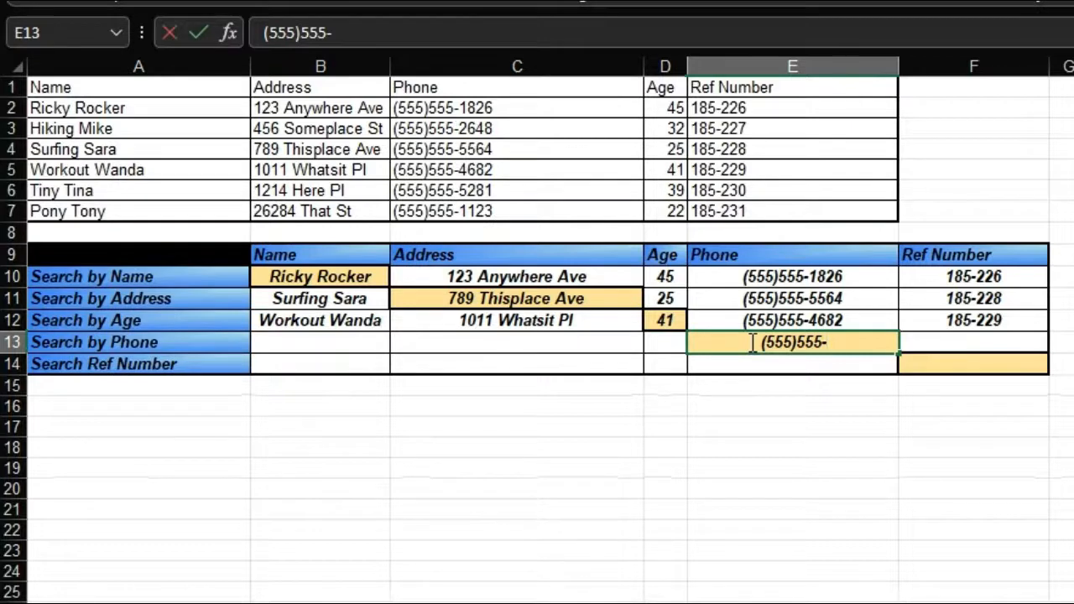
pyautogui.write('528')
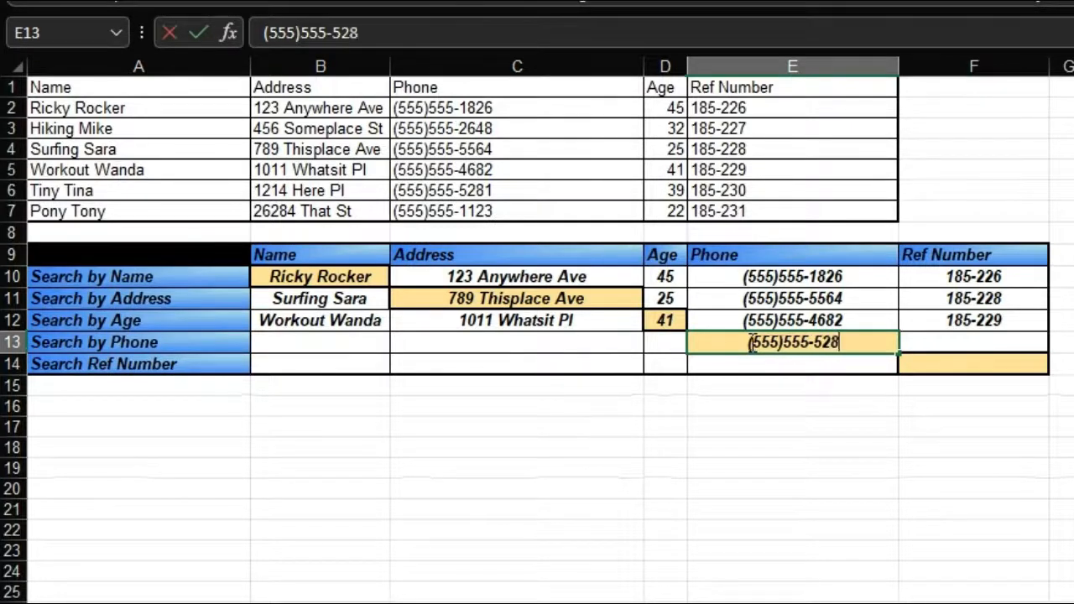
pyautogui.write('1')
pyautogui.press('Return')
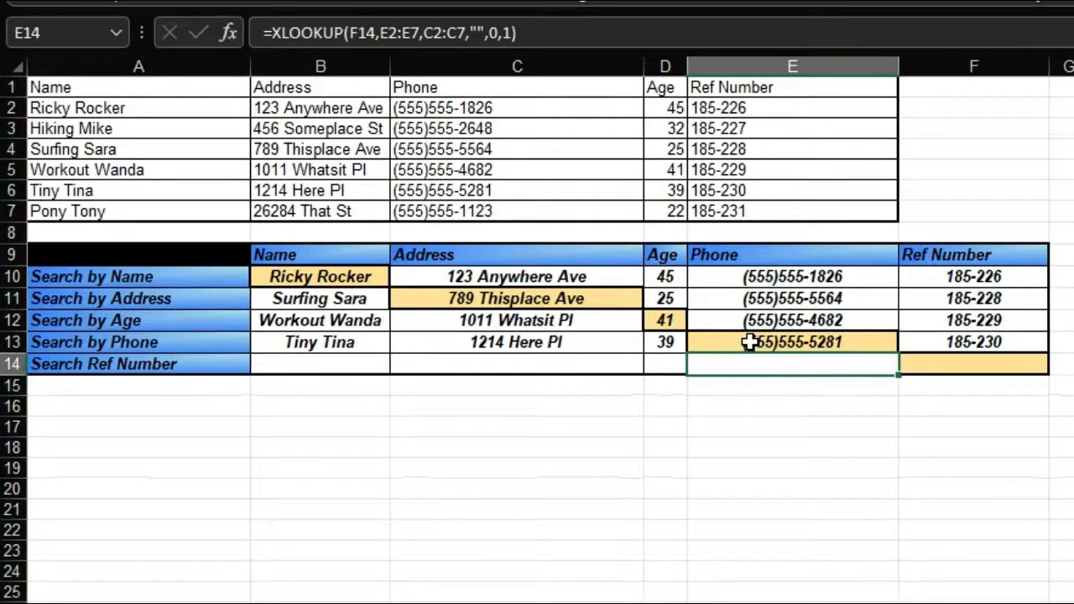
# - In the Search Ref Number row, enter the reference number of the last person listed in F14
pyautogui.click(933, 367)
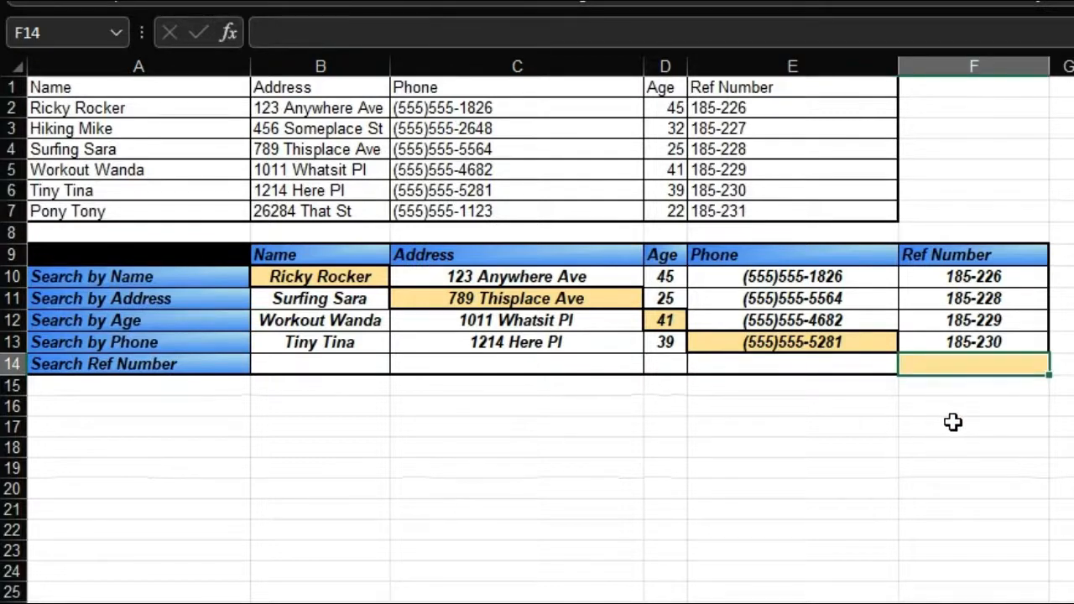
pyautogui.write('185-')
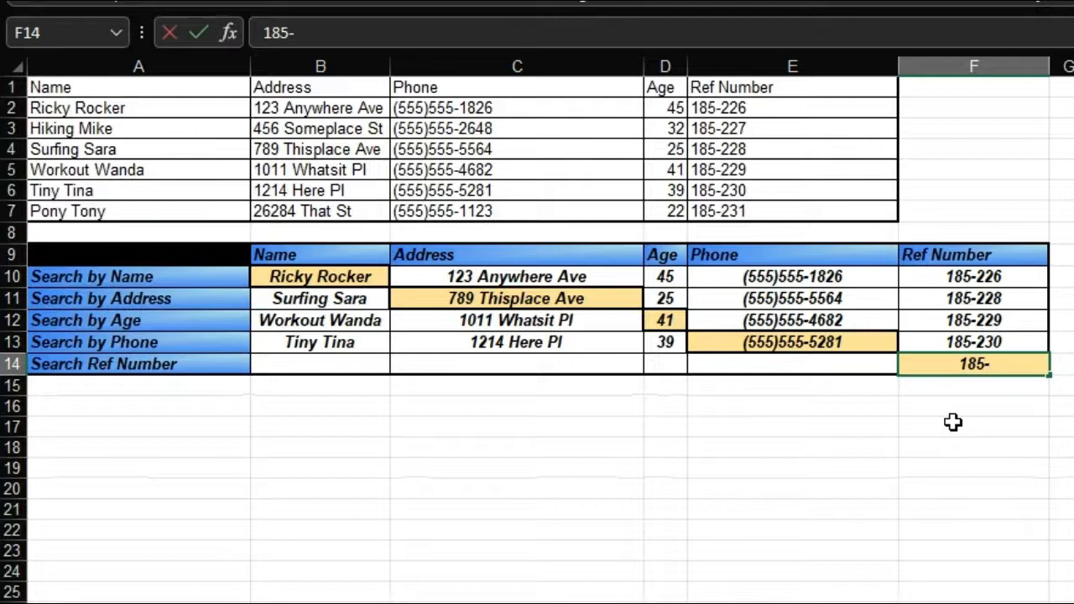
pyautogui.write('231')
pyautogui.press('Return')
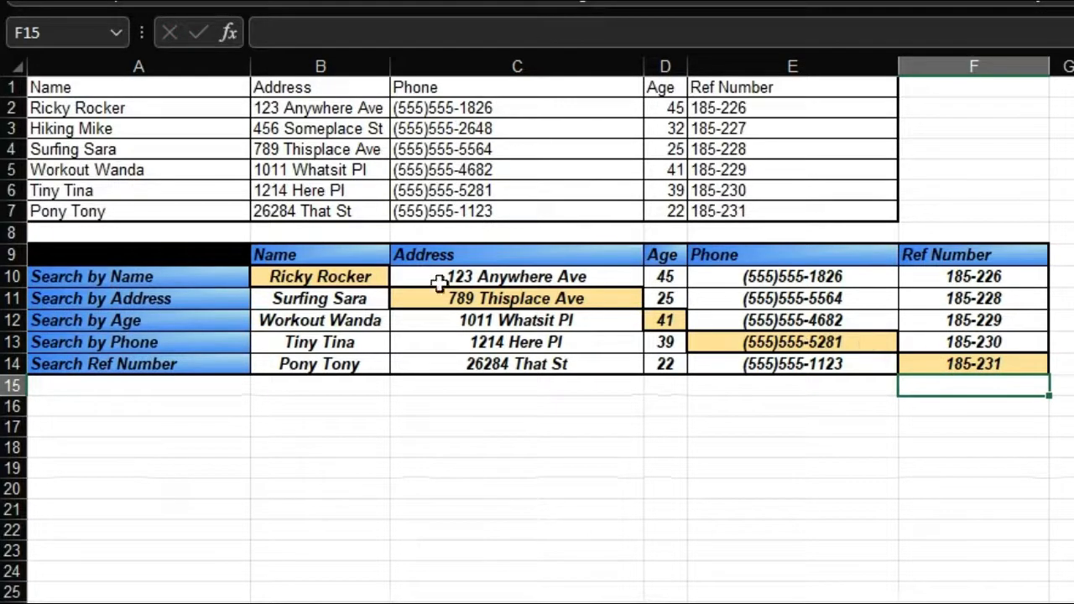
# - Review the highlighted search cells for reference number, phone and address, and select the source records in A2:E7
pyautogui.click(1017, 366)
pyautogui.click(885, 336)
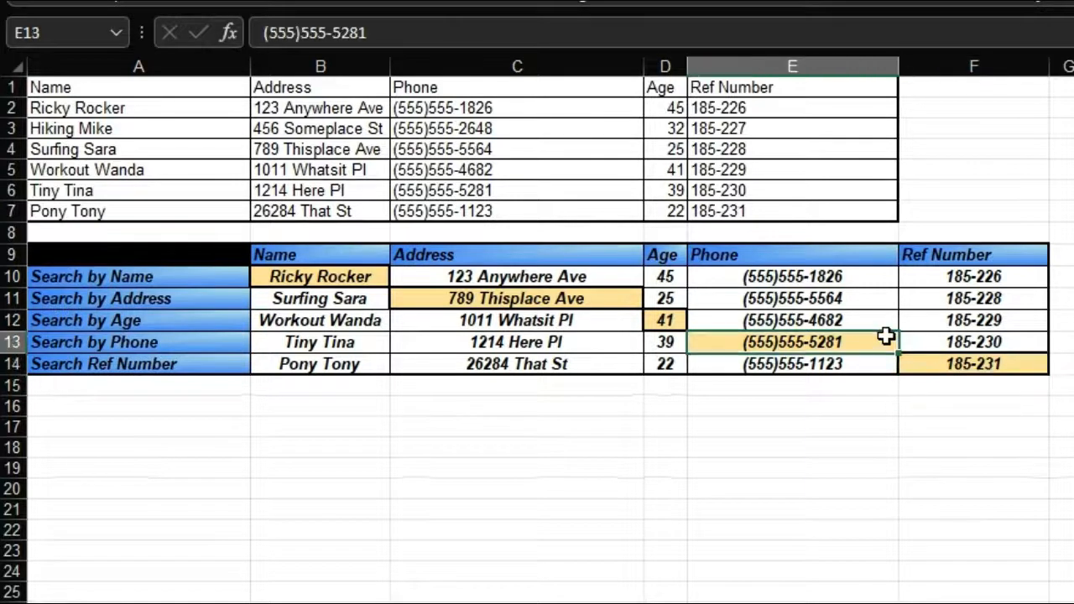
pyautogui.click(661, 304)
pyautogui.click(582, 299)
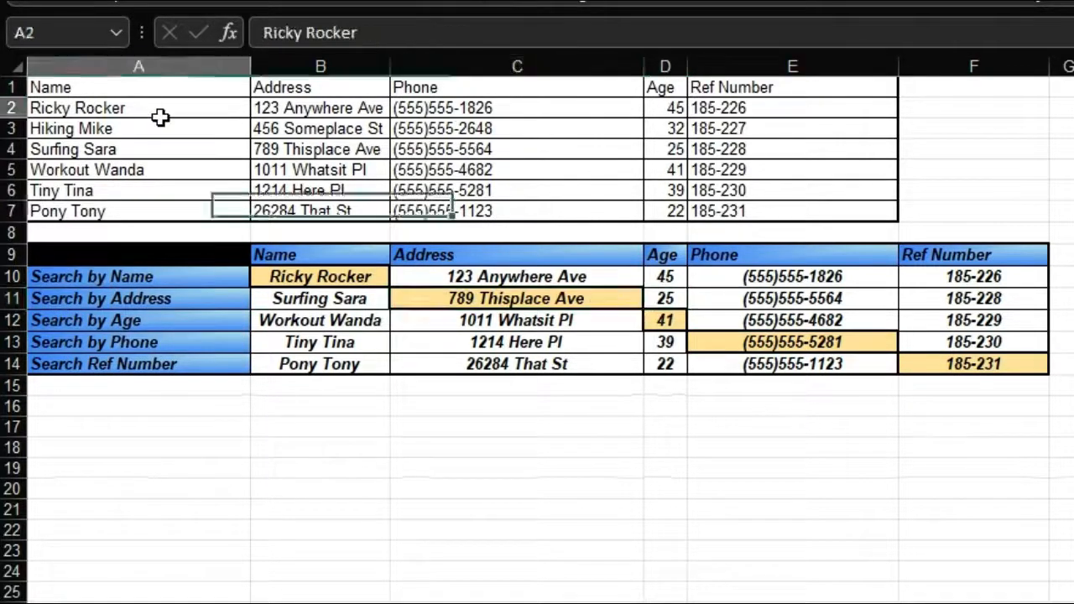
pyautogui.moveTo(158, 117); pyautogui.dragTo(723, 214)
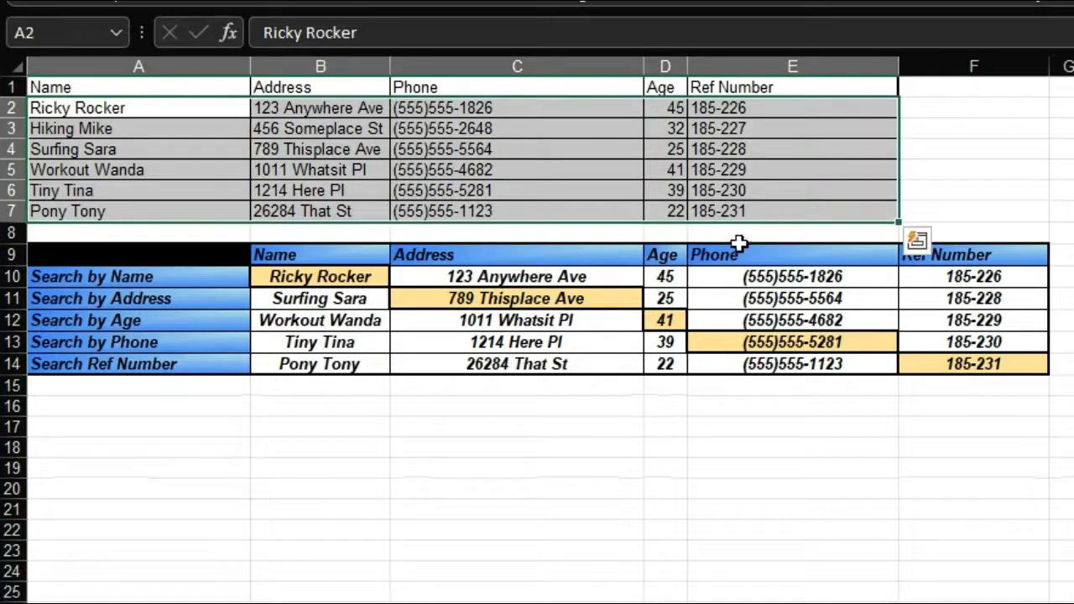